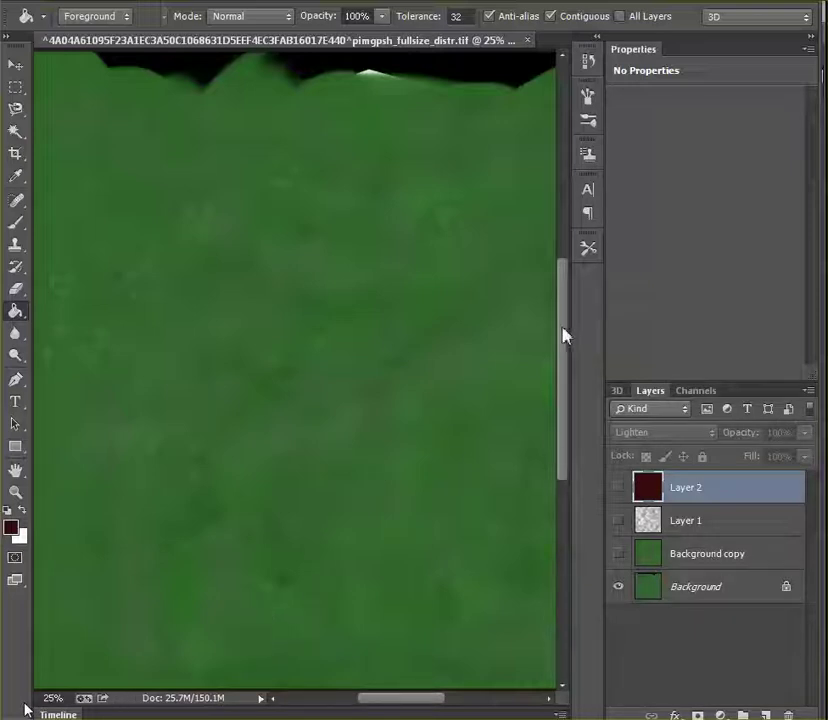
Preview the Background copy, Layer 1 and Layer 2 effects over the background texture by toggling each layer's visibility
drag(429, 700, 448, 706)
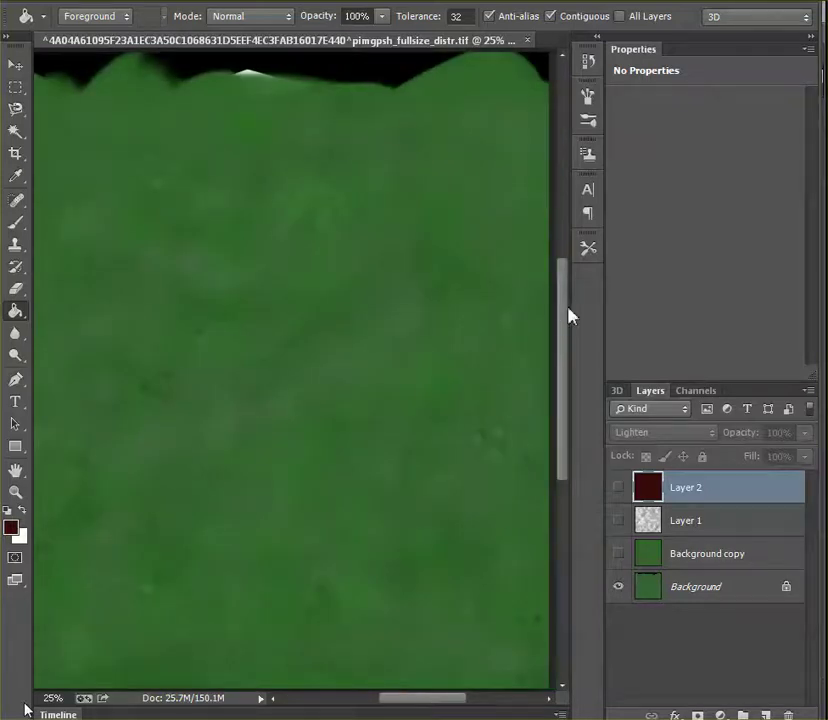
mouse_move(567, 316)
mouse_down()
mouse_move(562, 360)
mouse_move(563, 305)
mouse_up()
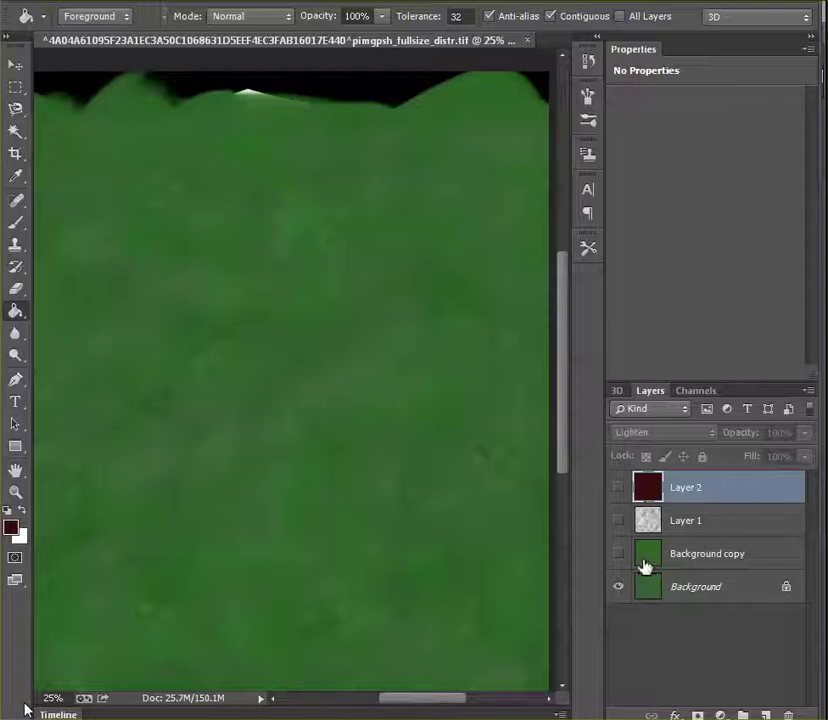
click(618, 555)
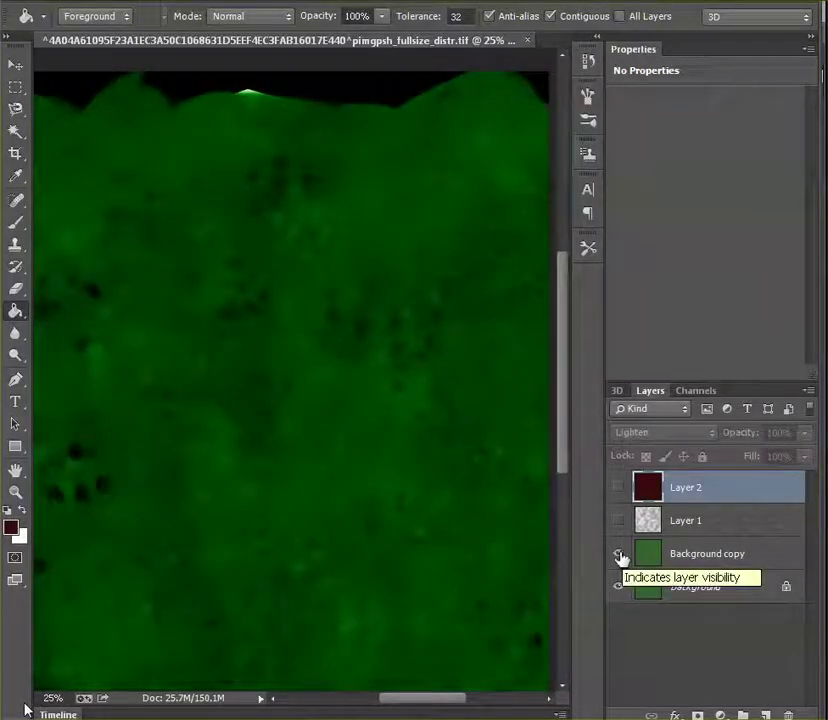
click(618, 520)
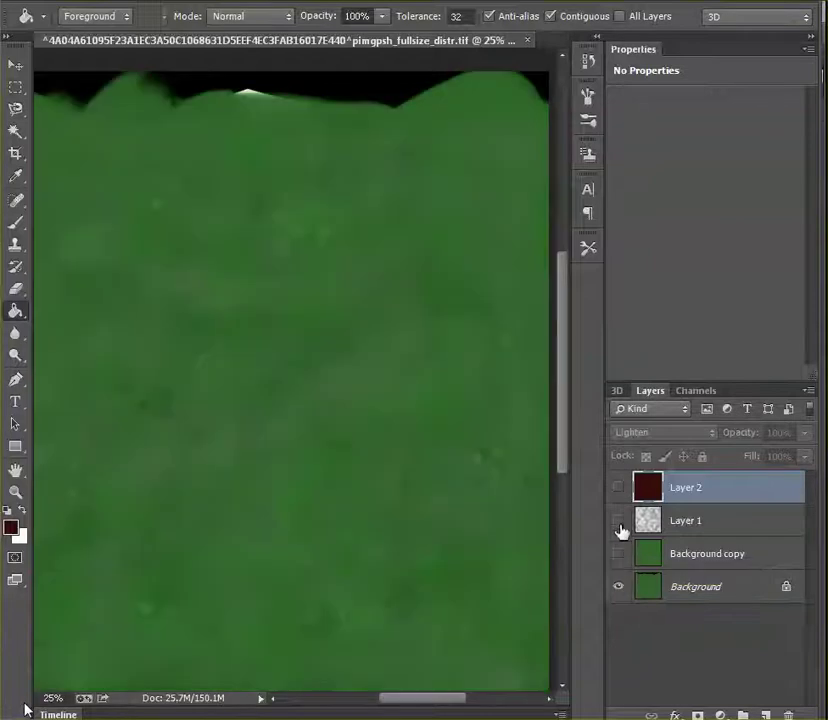
click(618, 551)
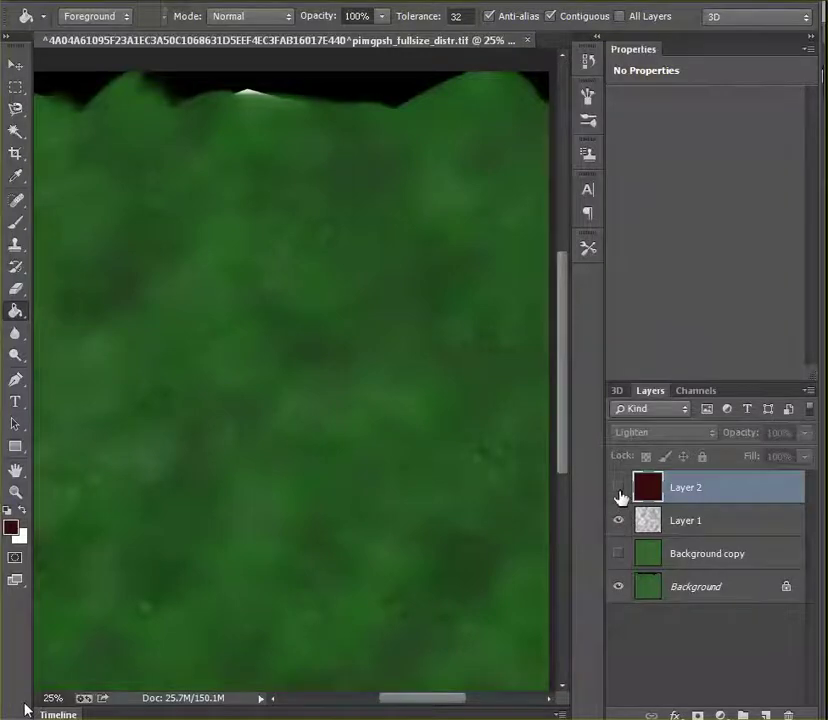
click(619, 489)
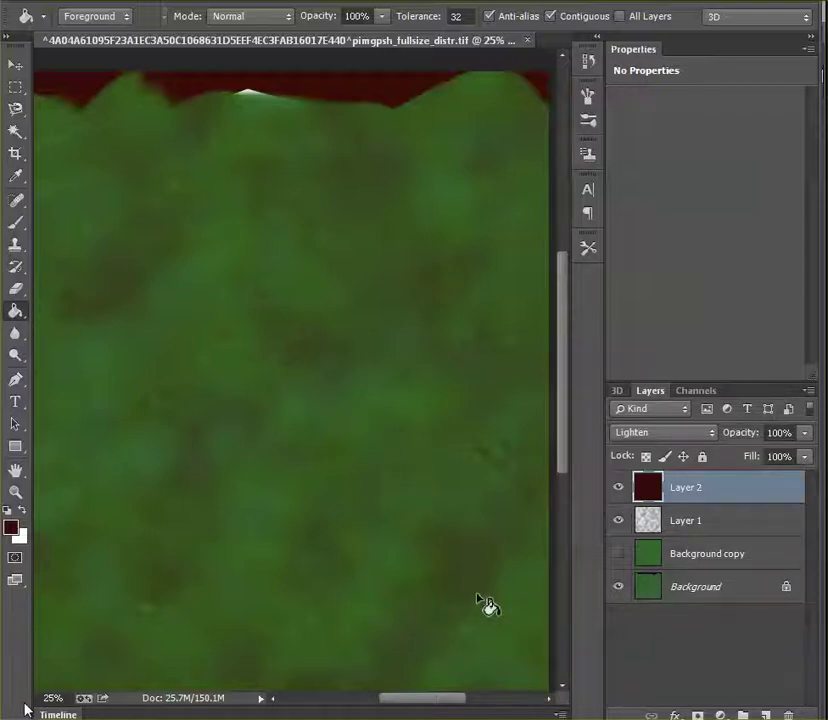
click(619, 488)
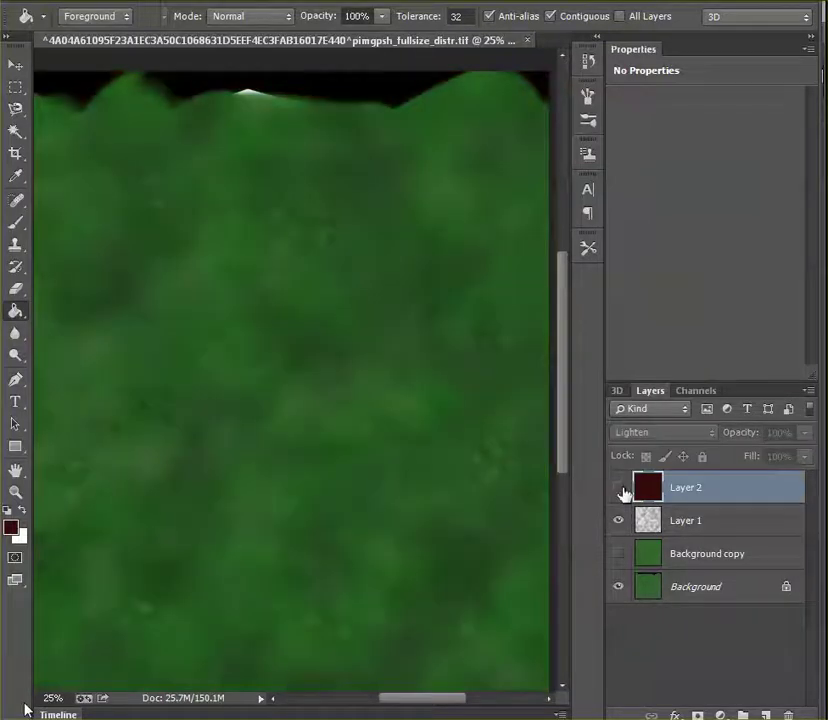
click(621, 490)
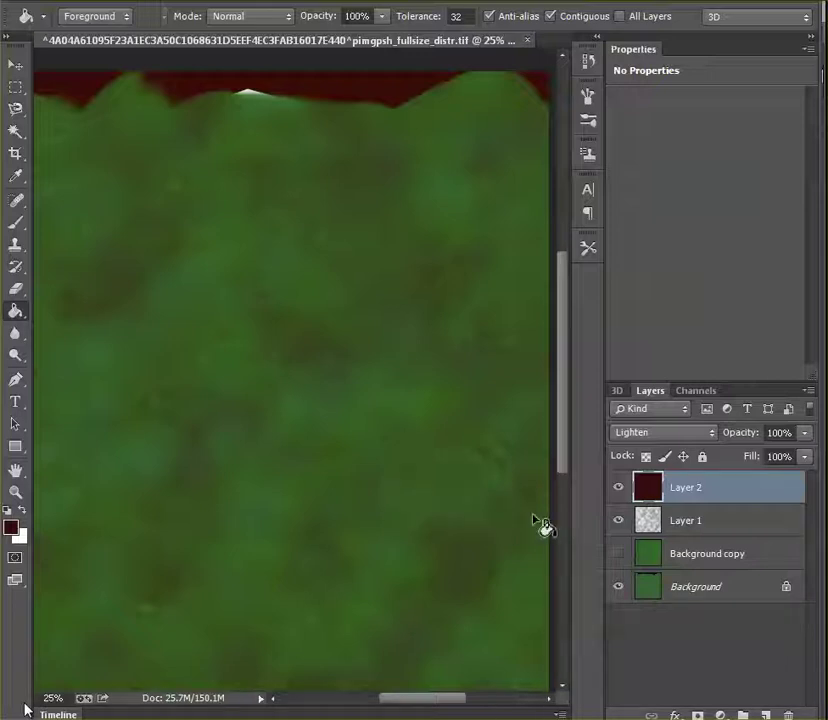
Compare the texture with and without Layer 1 and Layer 2, leaving both layers hidden
click(618, 520)
click(618, 487)
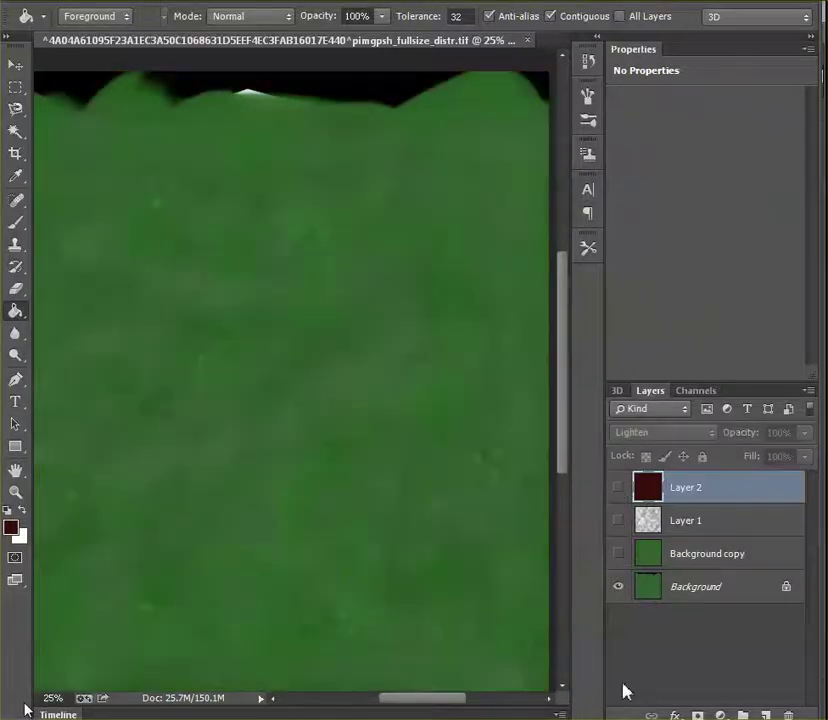
click(618, 520)
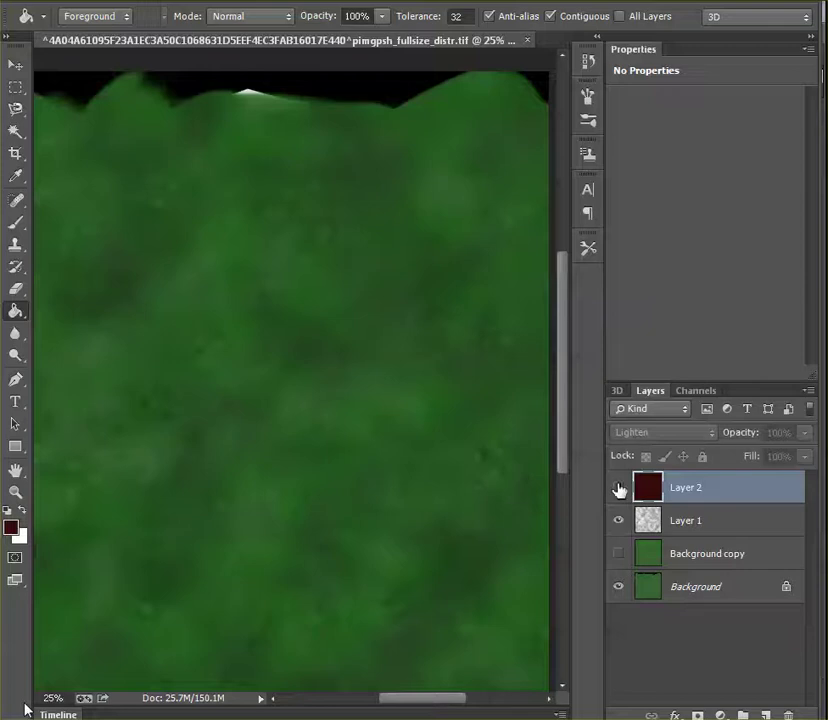
click(618, 487)
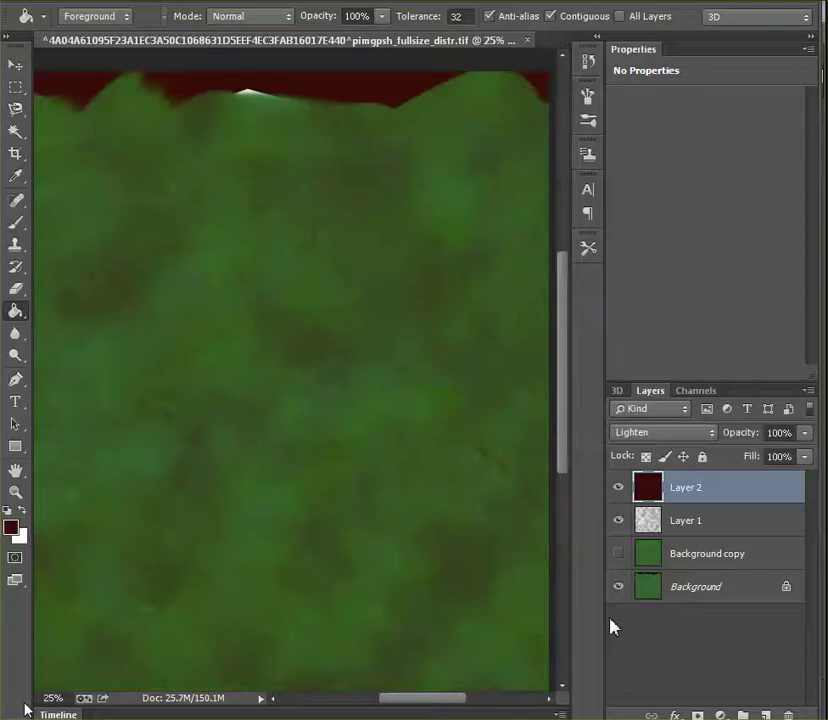
click(620, 522)
click(618, 487)
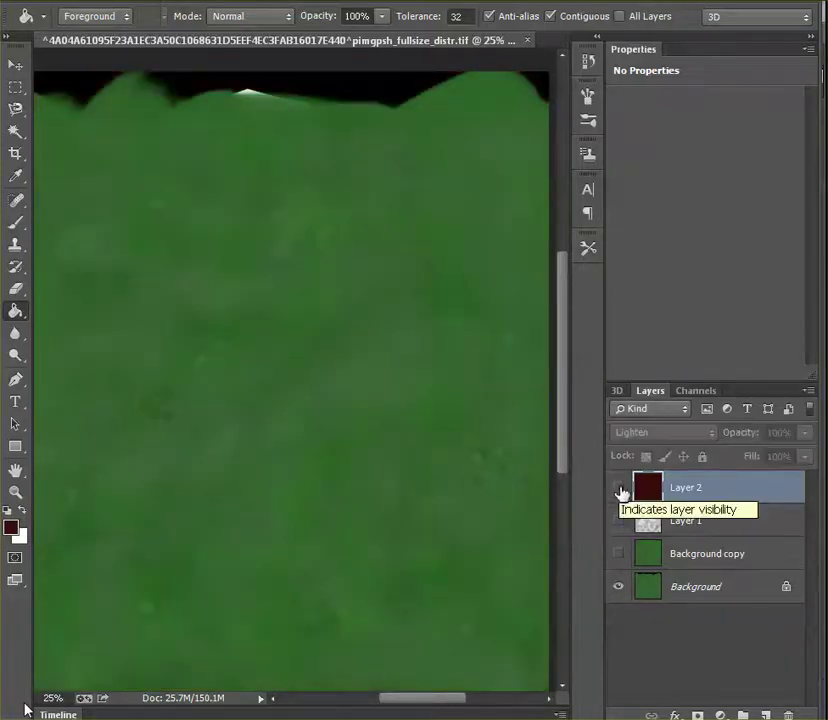
Show the Background copy layer and examine its Vivid Light effect over the texture
click(708, 561)
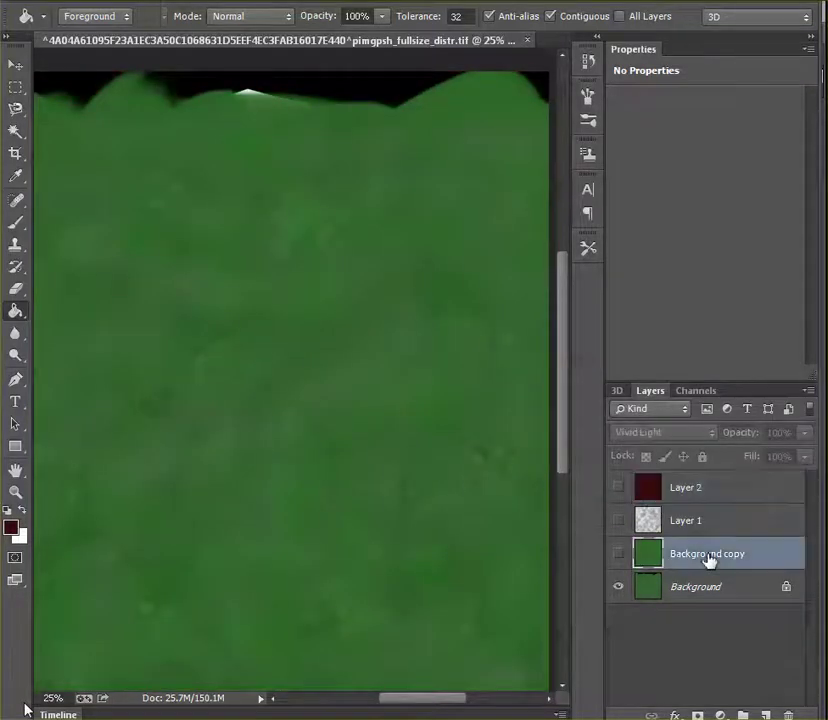
click(618, 553)
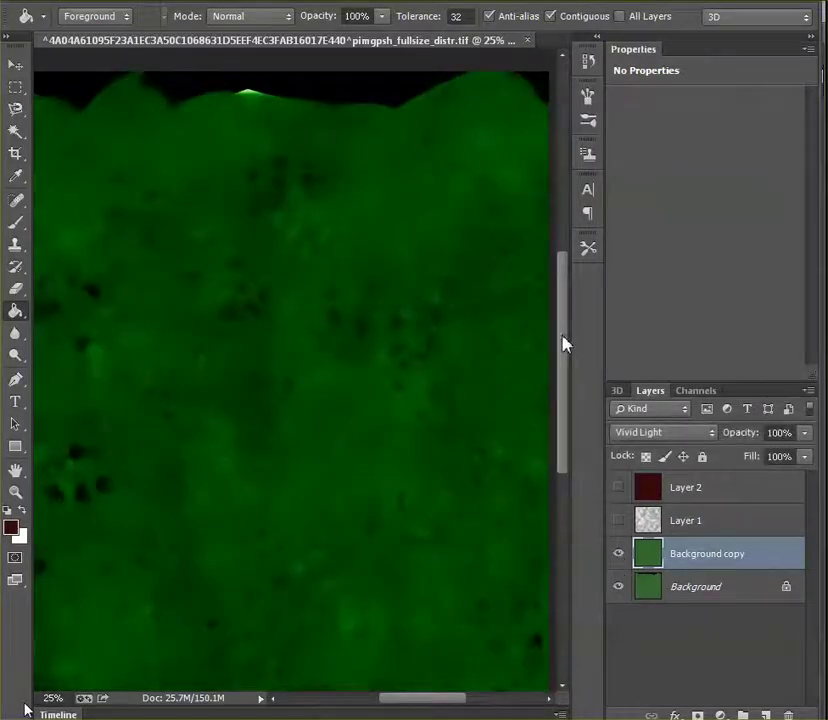
drag(567, 290, 565, 300)
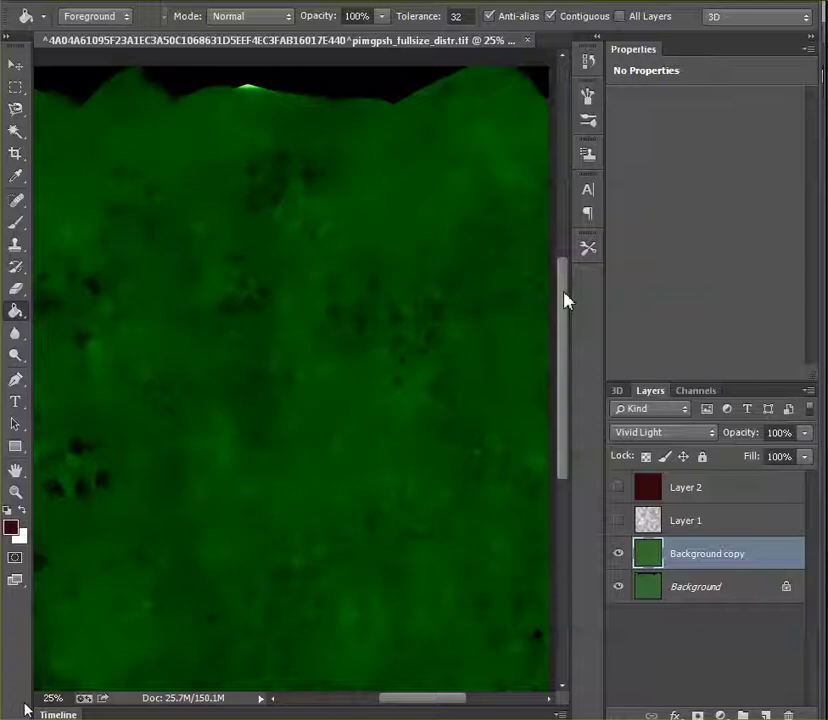
scroll(565, 300, down, 1)
Hide the Background copy layer and duplicate the Background layer
click(716, 592)
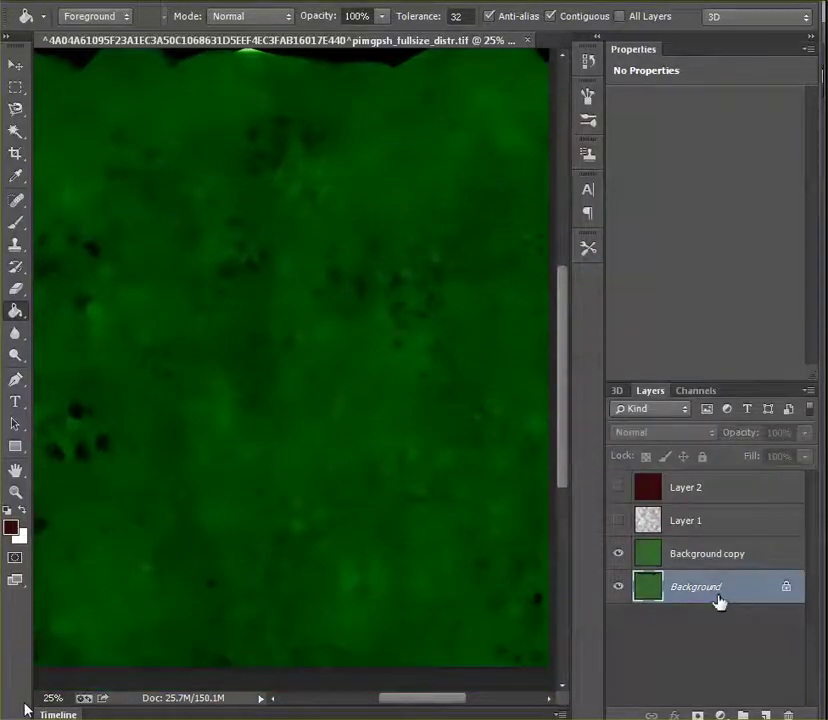
click(618, 553)
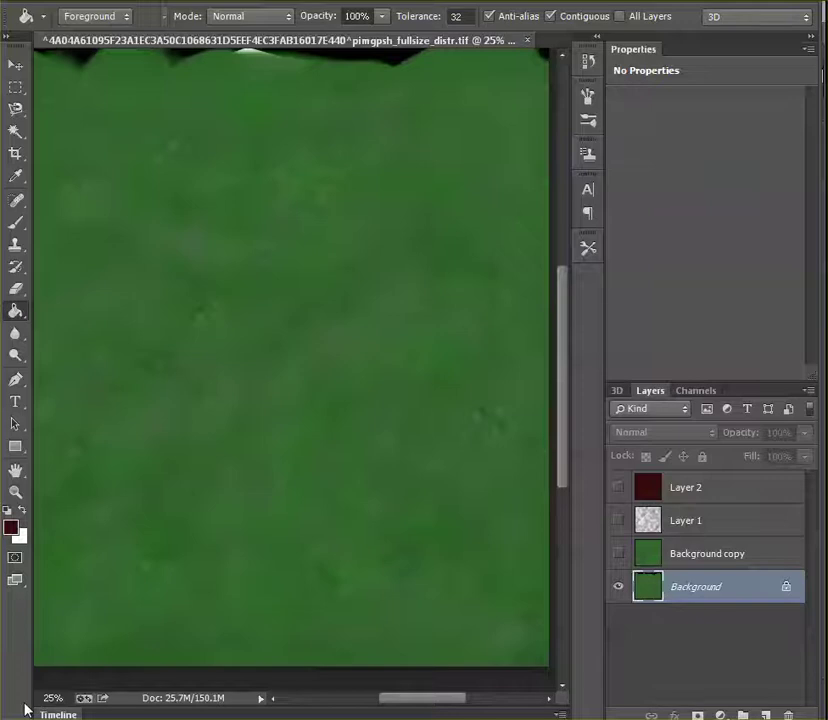
drag(697, 587, 766, 715)
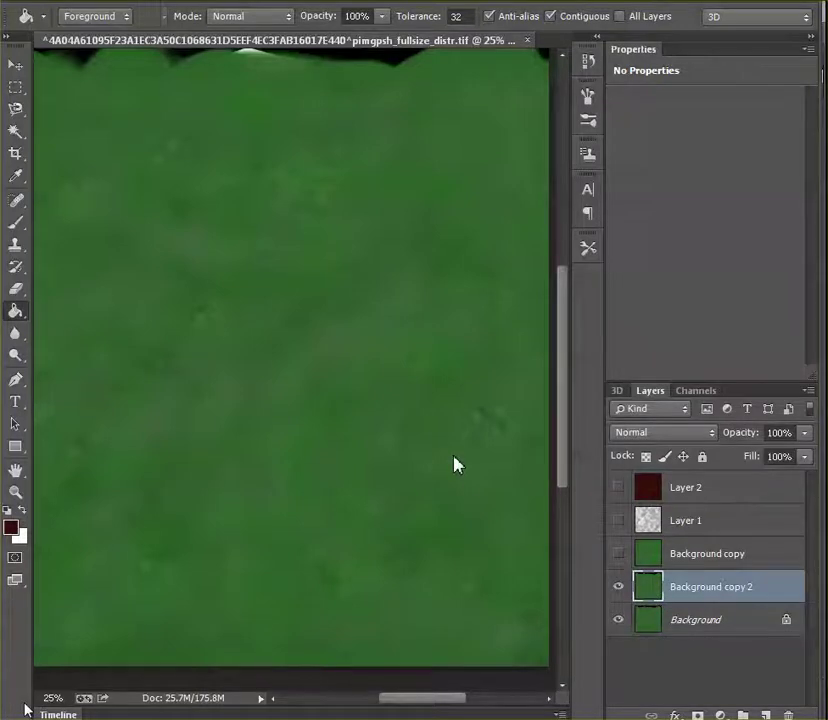
Select the entire canvas and scale the duplicated background layer proportionally from its centre to about 198%
scroll(453, 463, down, 2)
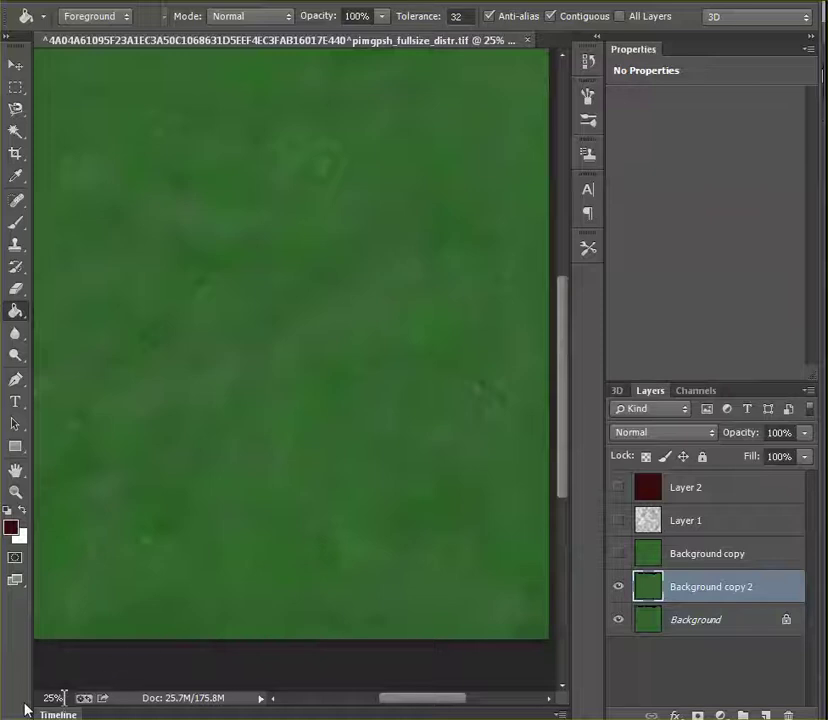
click(63, 697)
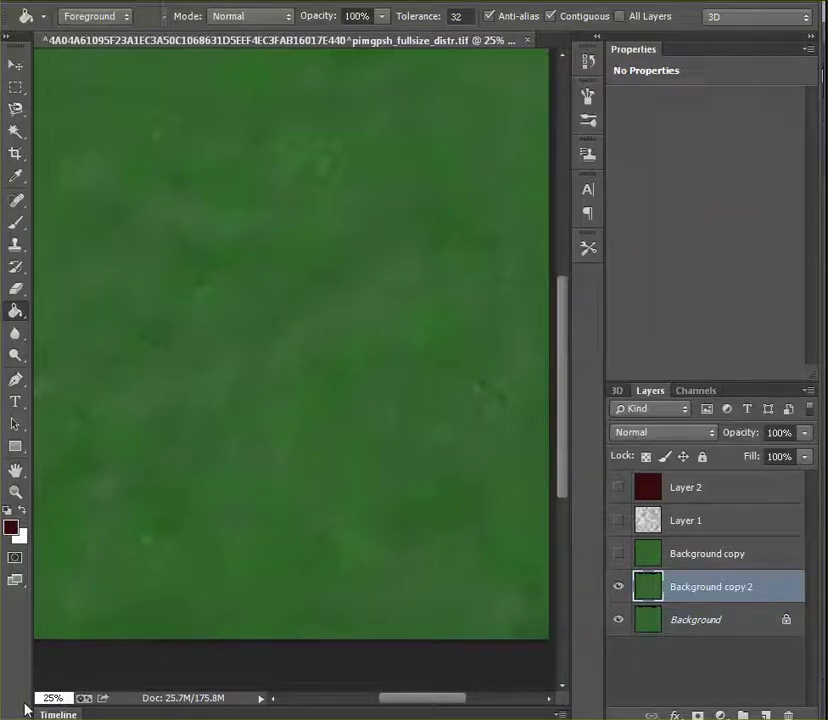
key(Return)
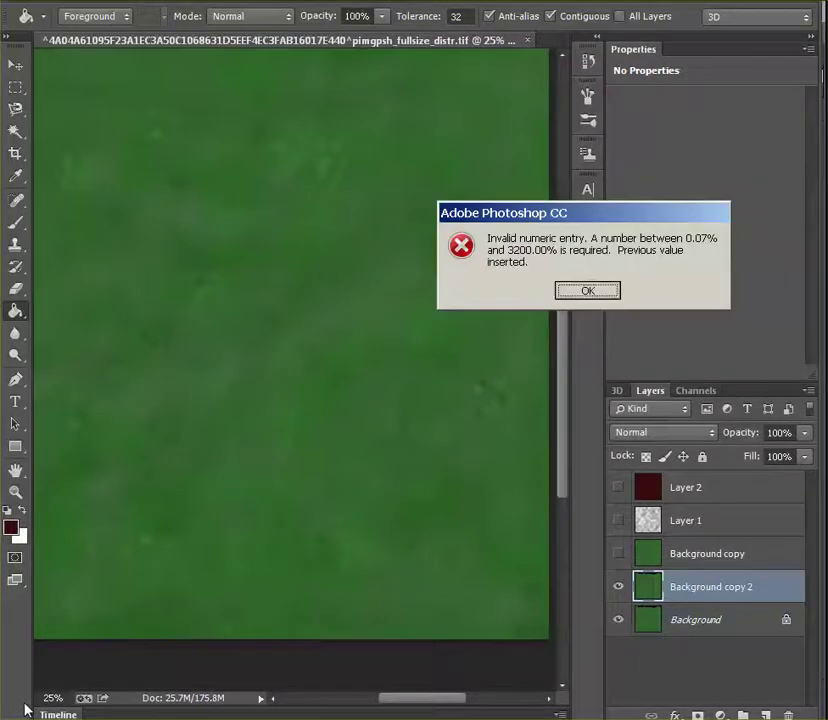
key(Return)
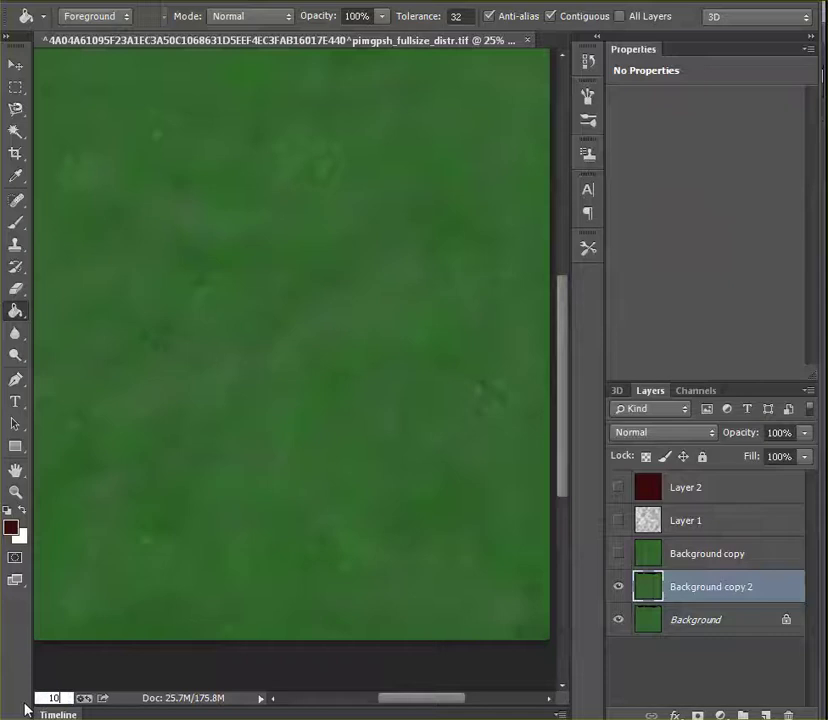
text(10)
key(Return)
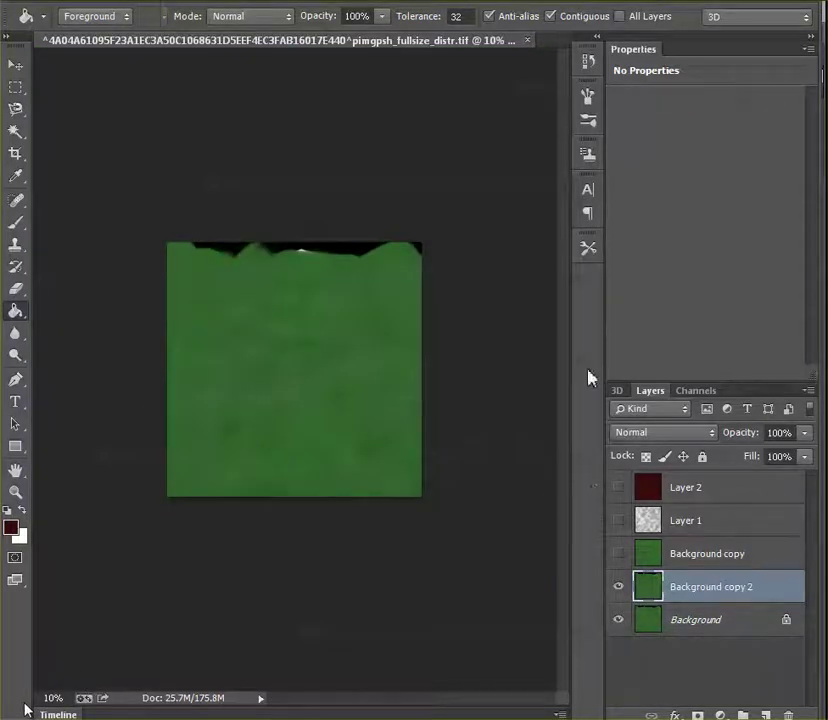
click(17, 89)
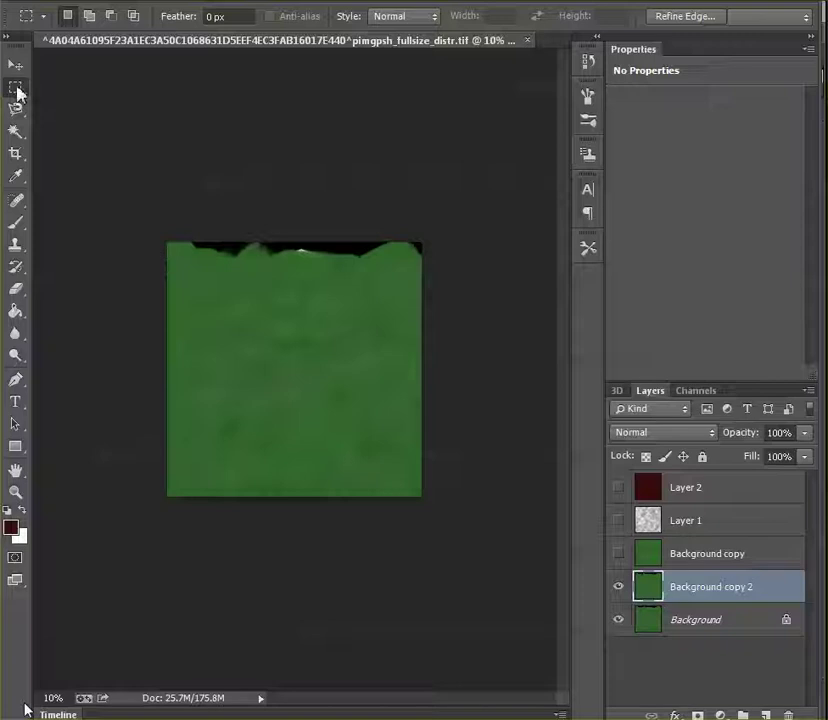
key(ctrl+a)
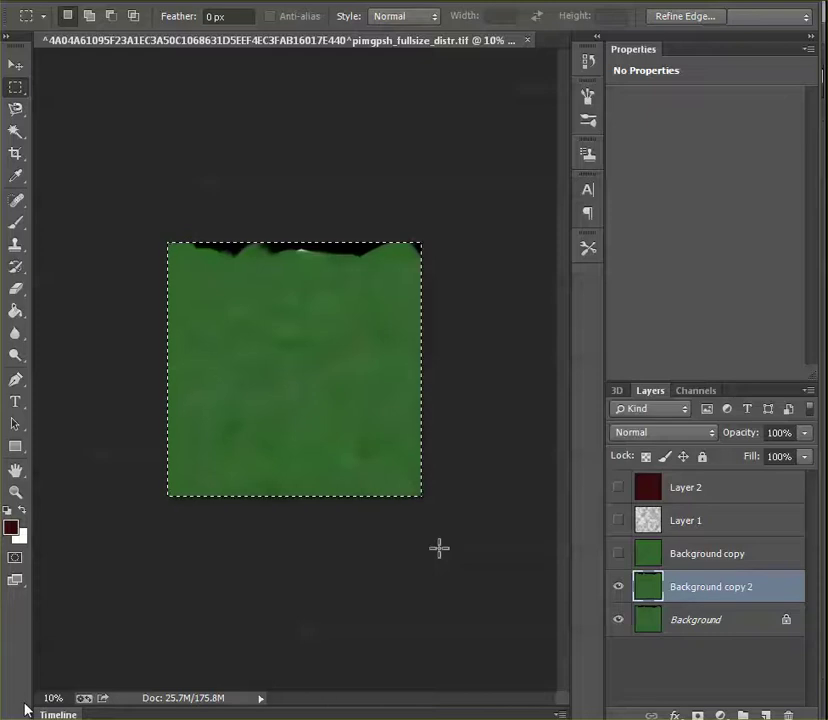
key(ctrl+t)
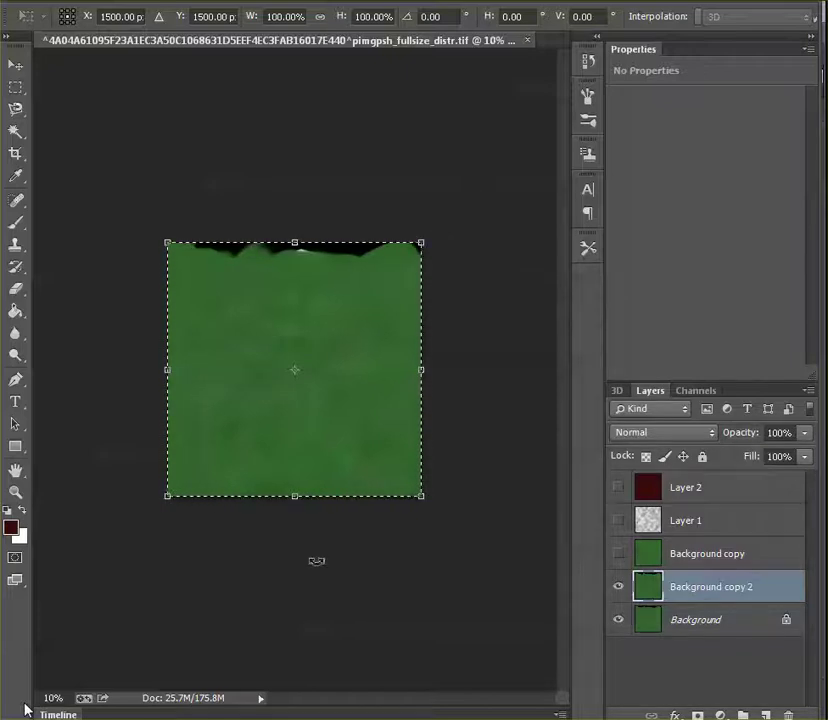
drag(421, 242, 545, 118)
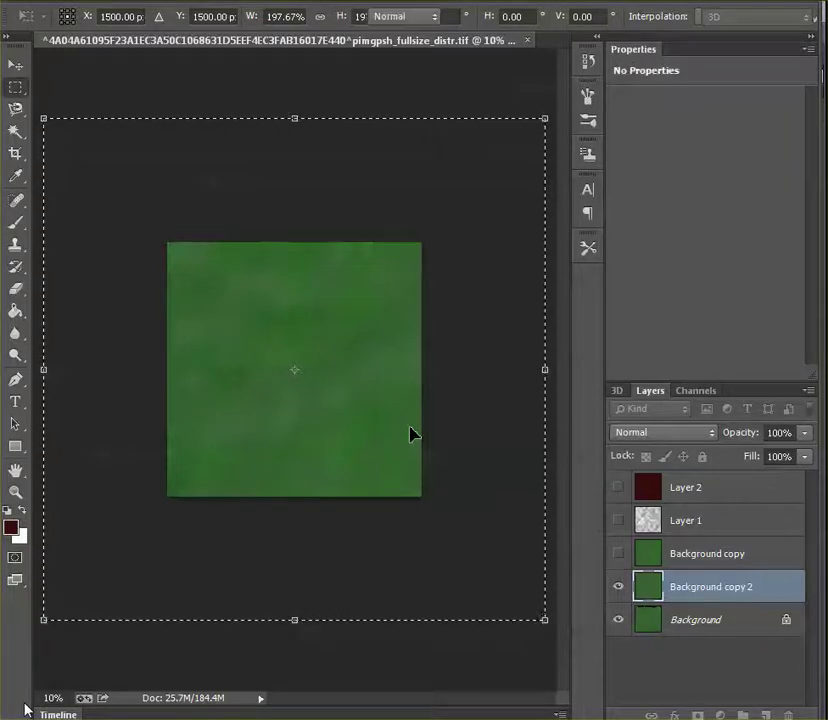
key(Return)
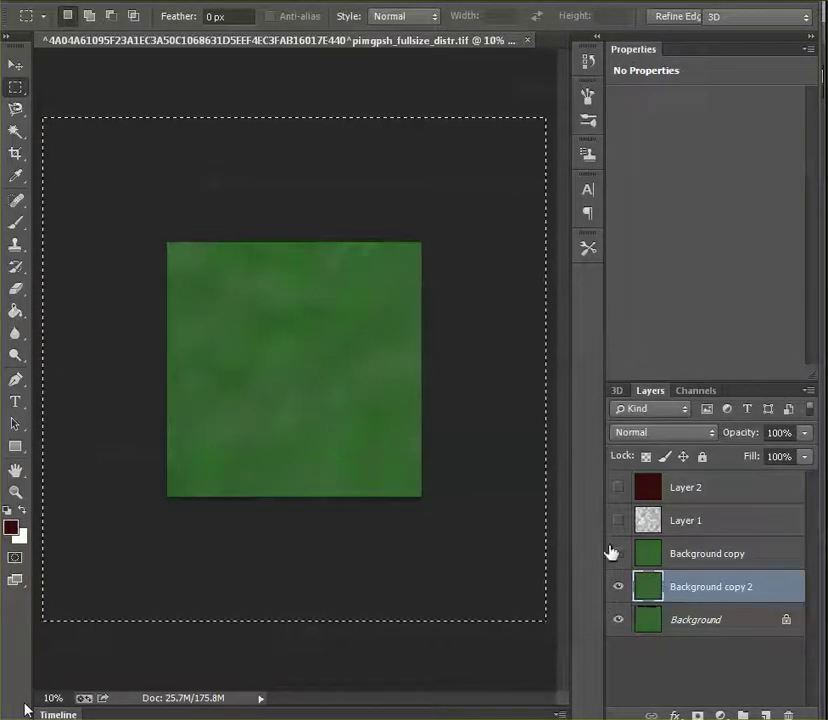
Try successive blend modes on the enlarged background duplicate, starting with Darken, and set it to Overlay
click(618, 620)
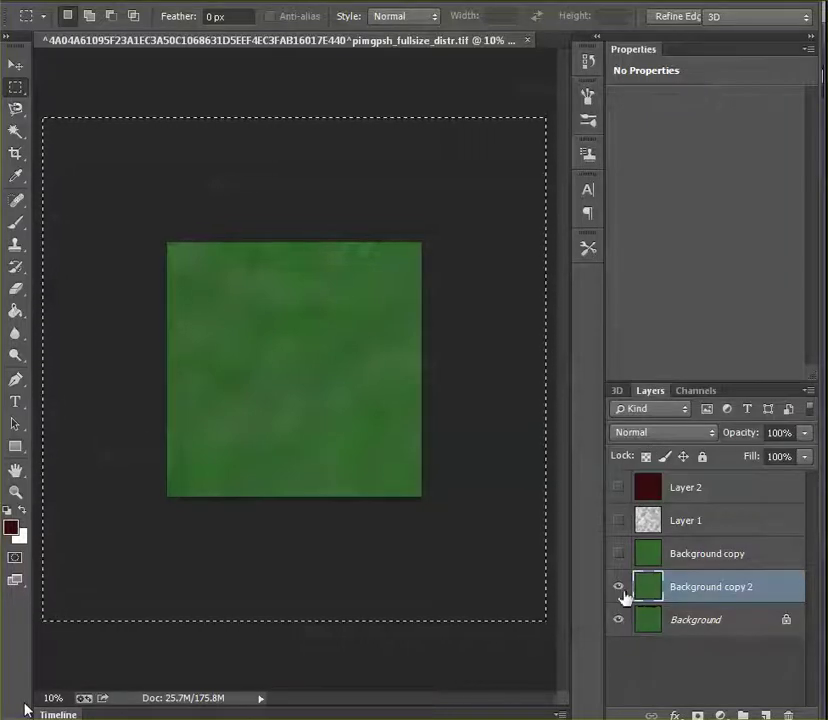
click(713, 437)
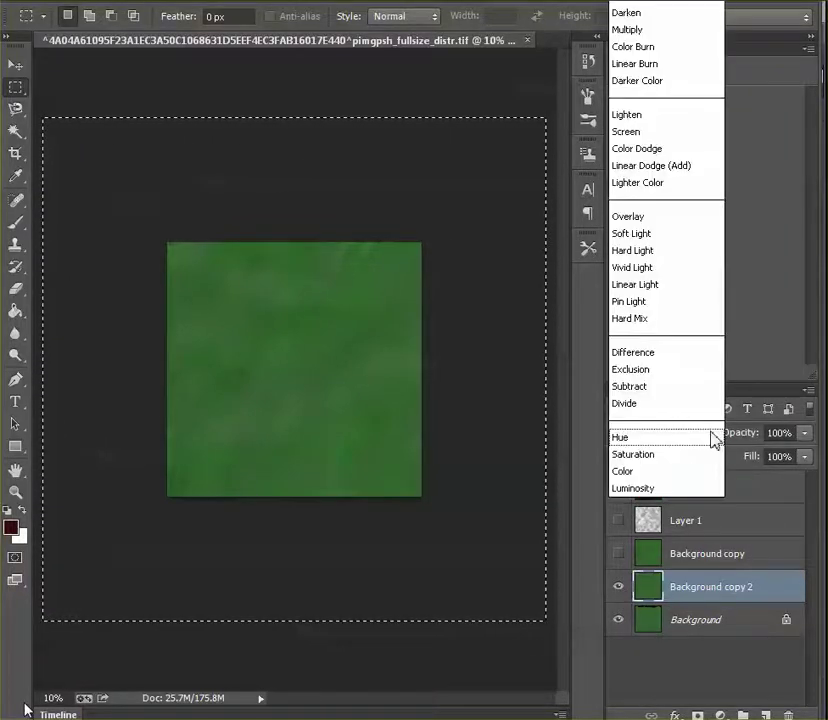
click(686, 14)
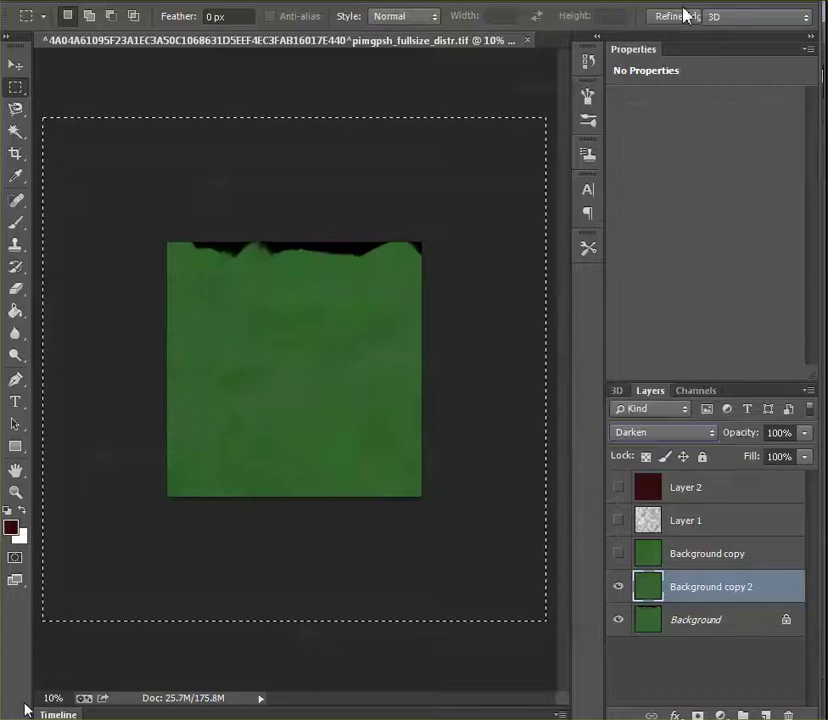
key(shift+plus)
key(shift+plus)
key(shift+plus)
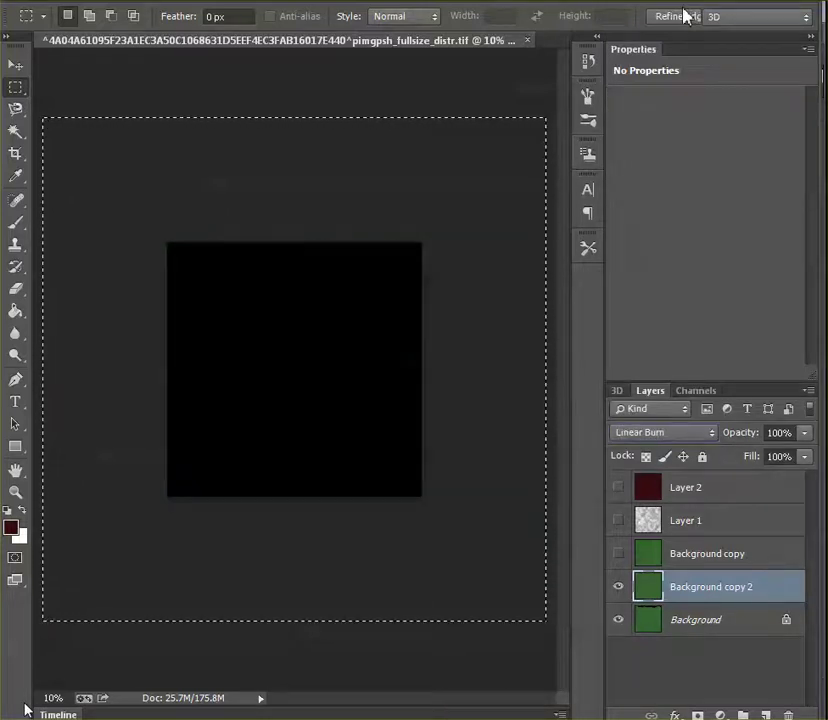
key(shift+plus)
key(shift+plus)
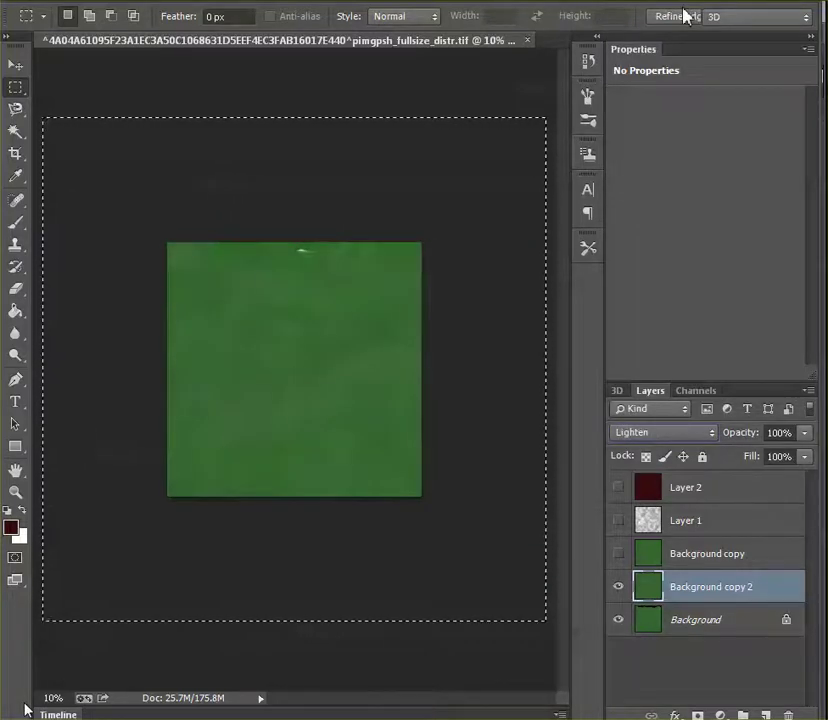
key(shift+plus)
key(shift+plus)
key(shift+plus)
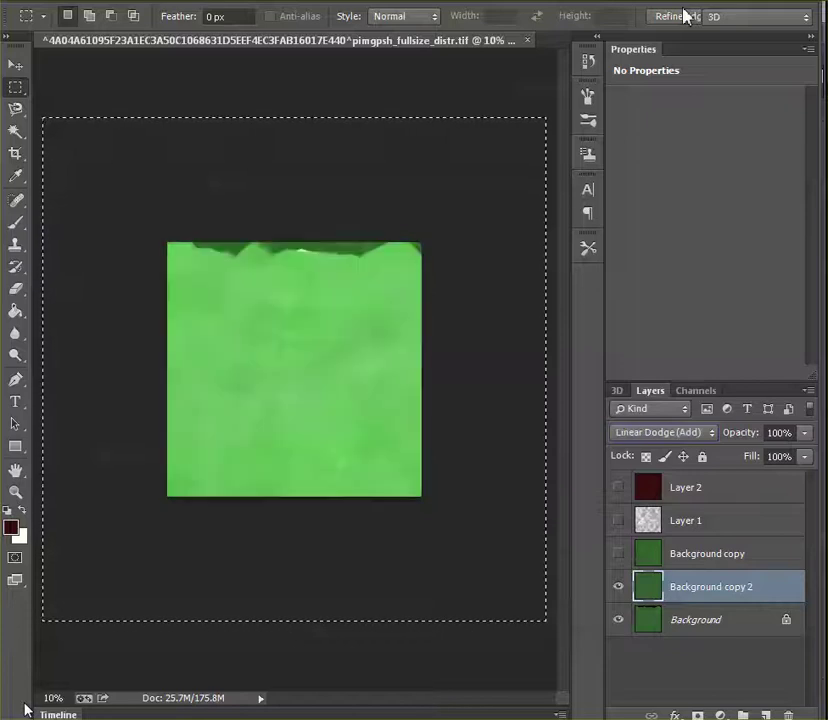
key(shift+plus)
key(shift+plus)
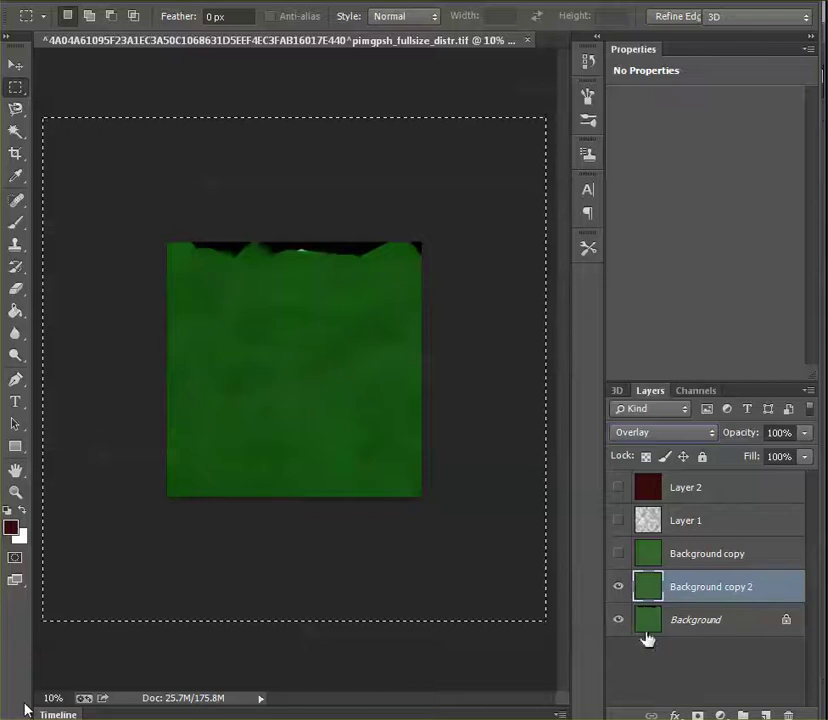
Compare the texture with and without the Background copy 2 layer, leaving that layer hidden
click(619, 588)
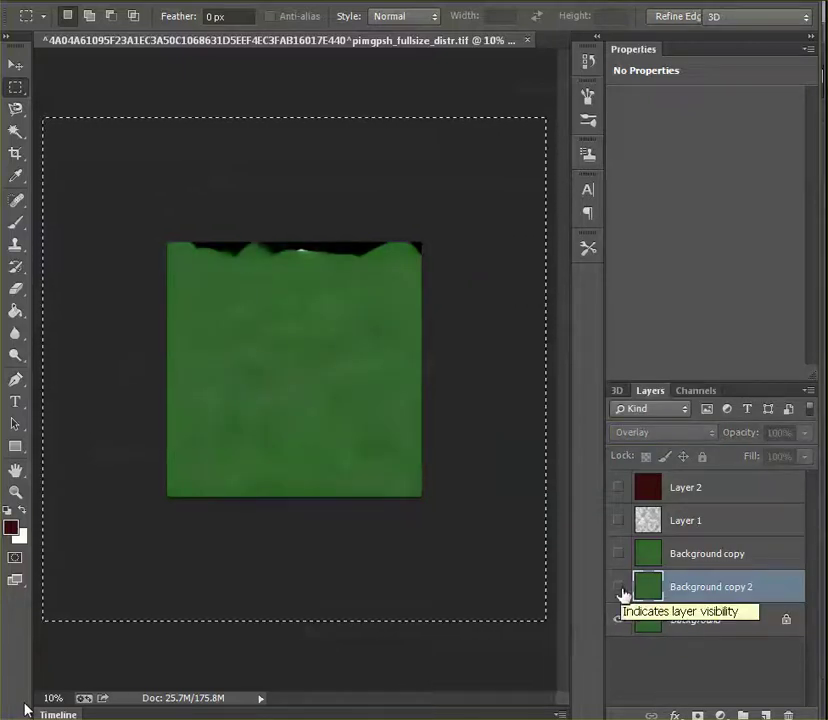
click(619, 588)
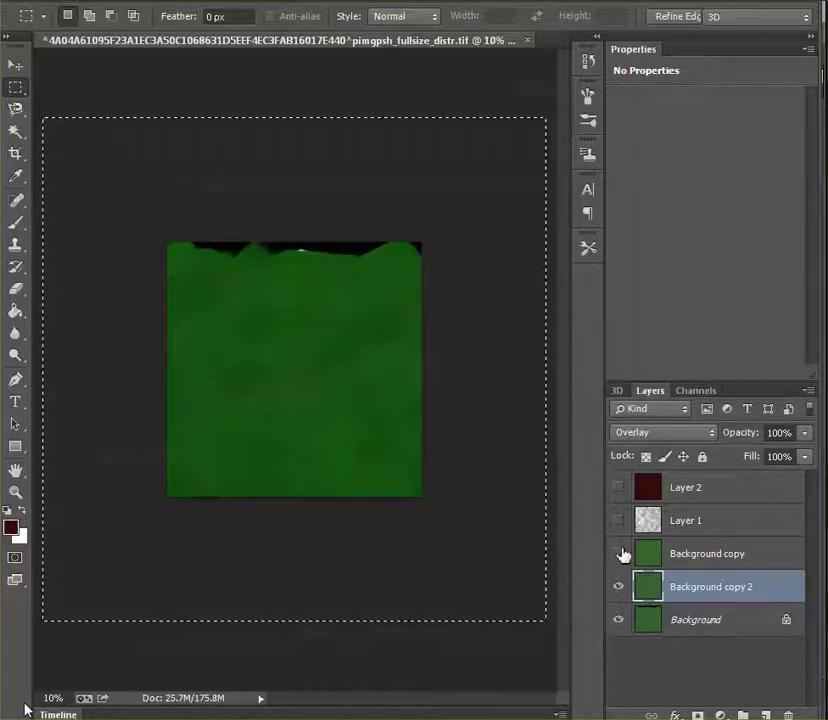
click(618, 586)
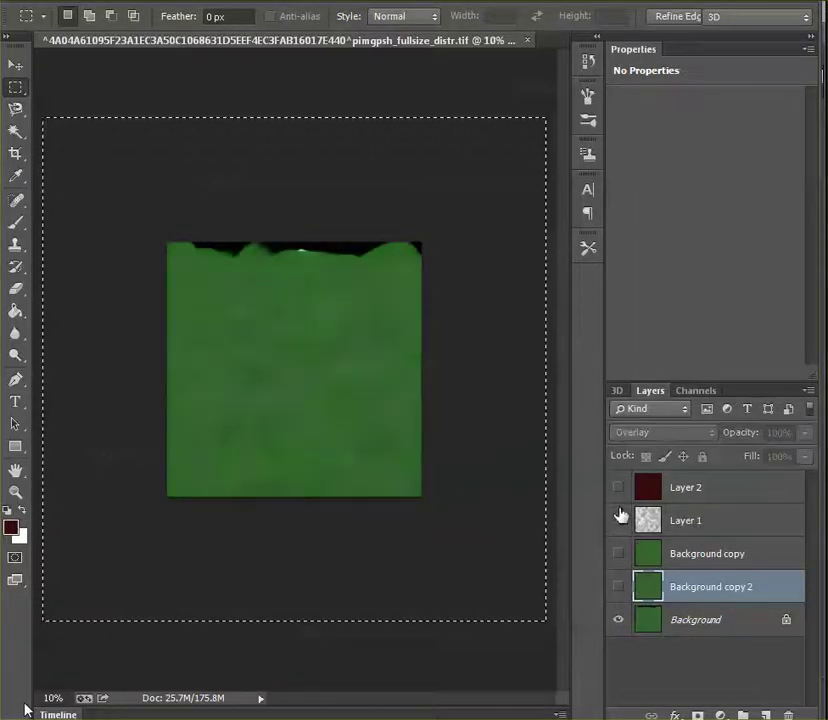
Show Layer 1 and briefly toggle Layer 2 to examine their effect over the texture
click(619, 521)
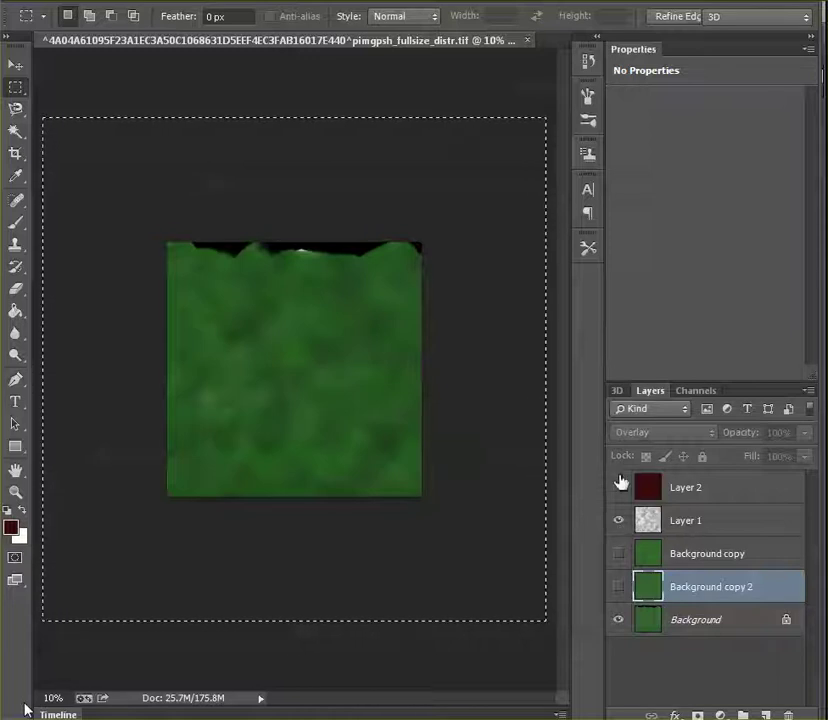
click(619, 488)
click(619, 488)
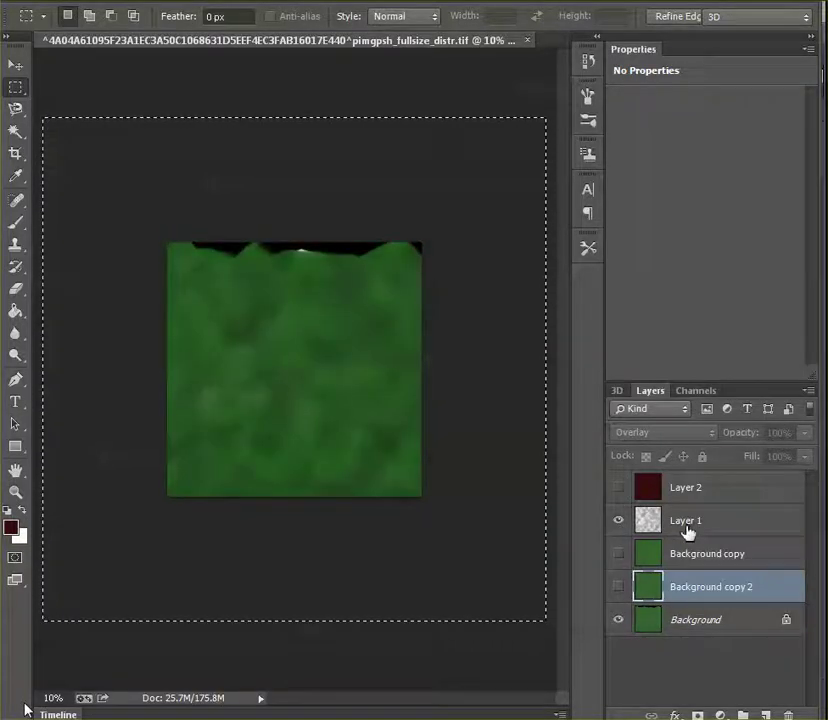
Add a new layer above Background copy 2 and fill it with a medium grey foreground colour
click(765, 715)
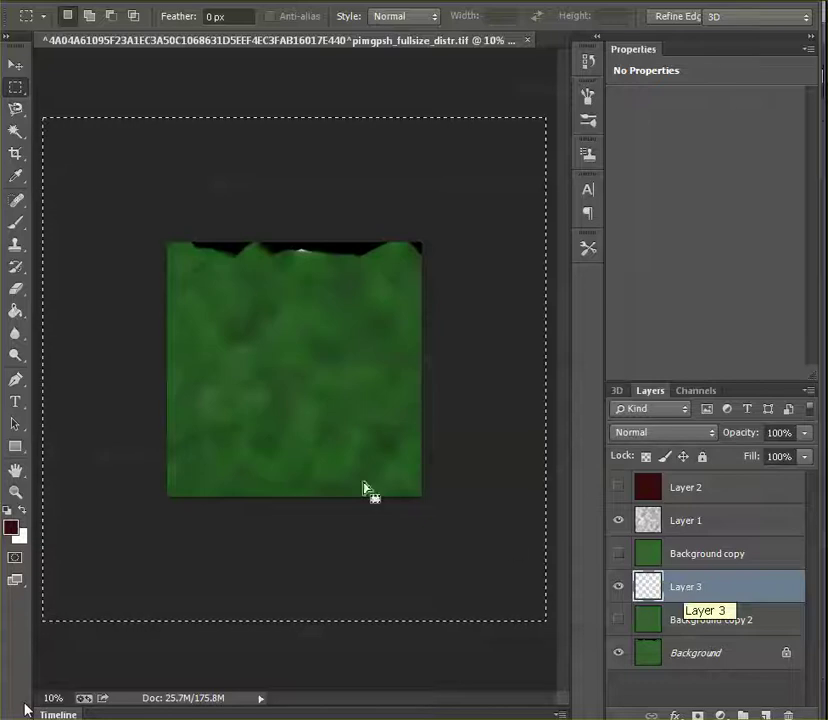
click(12, 529)
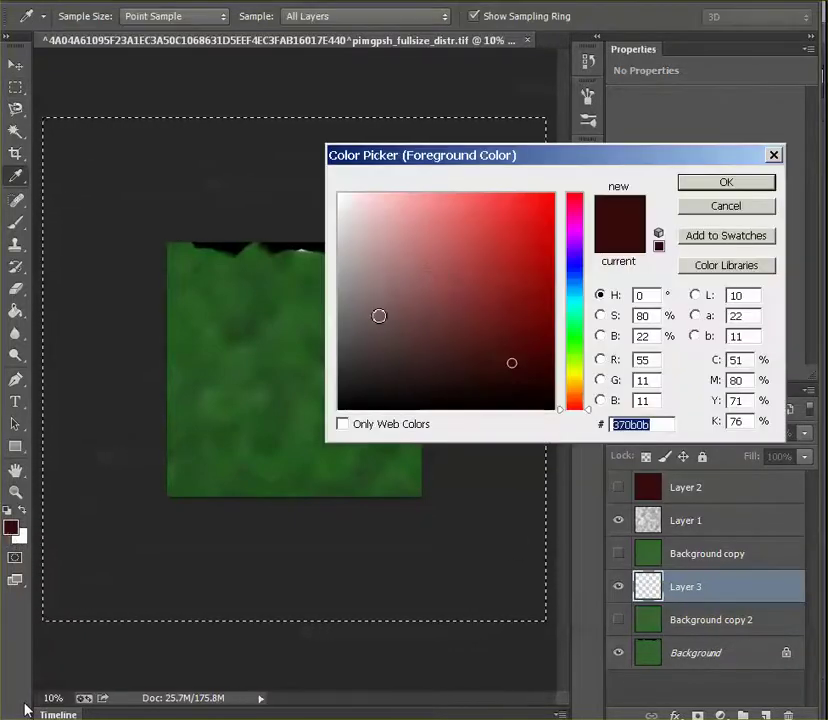
click(352, 312)
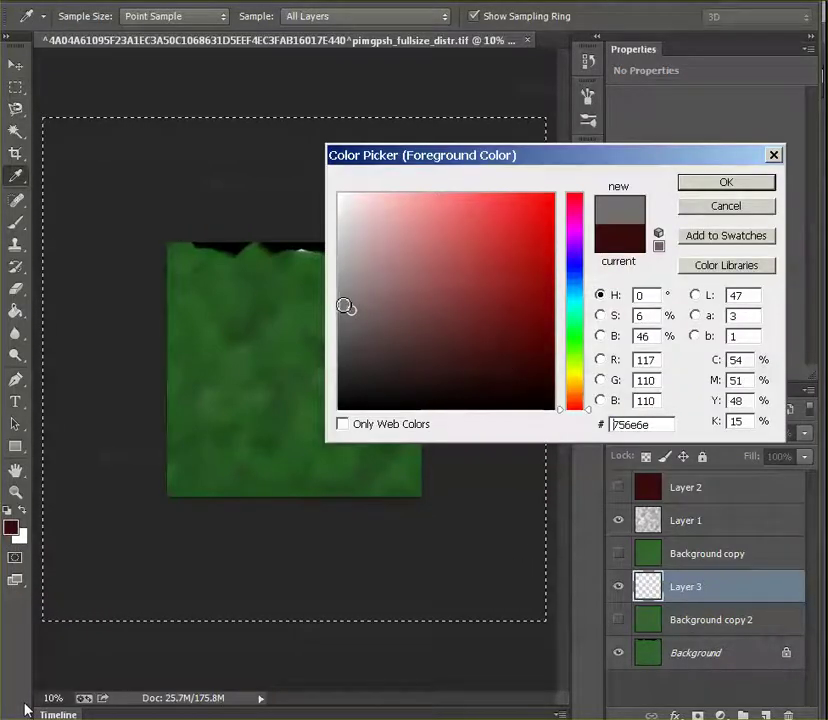
click(342, 303)
click(726, 182)
key(m)
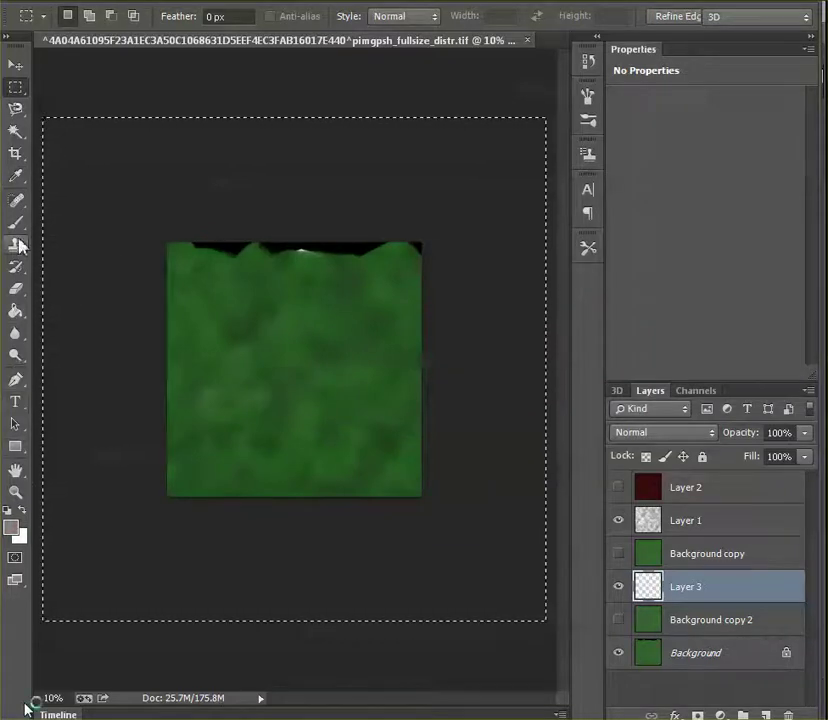
click(17, 314)
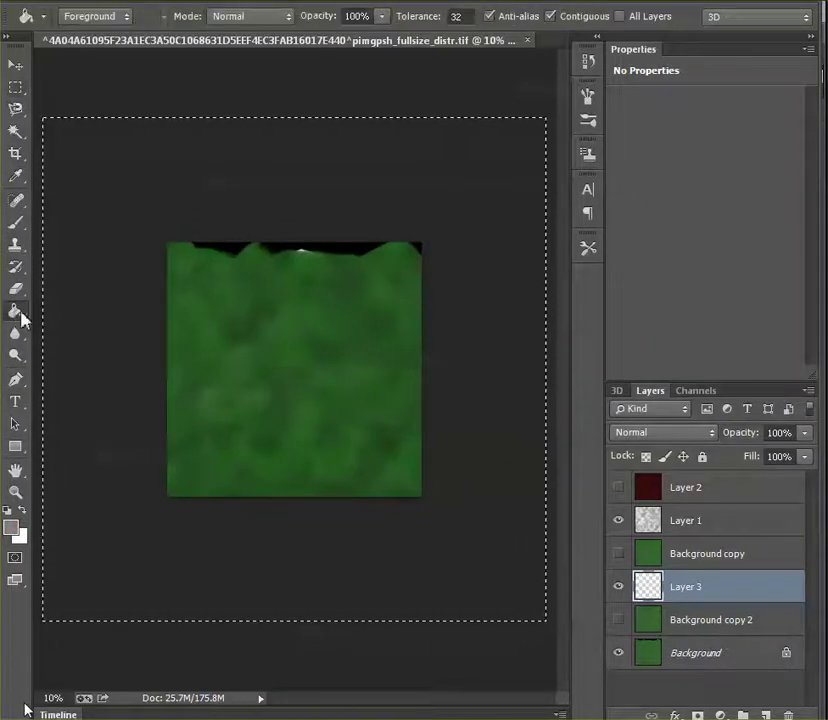
click(229, 335)
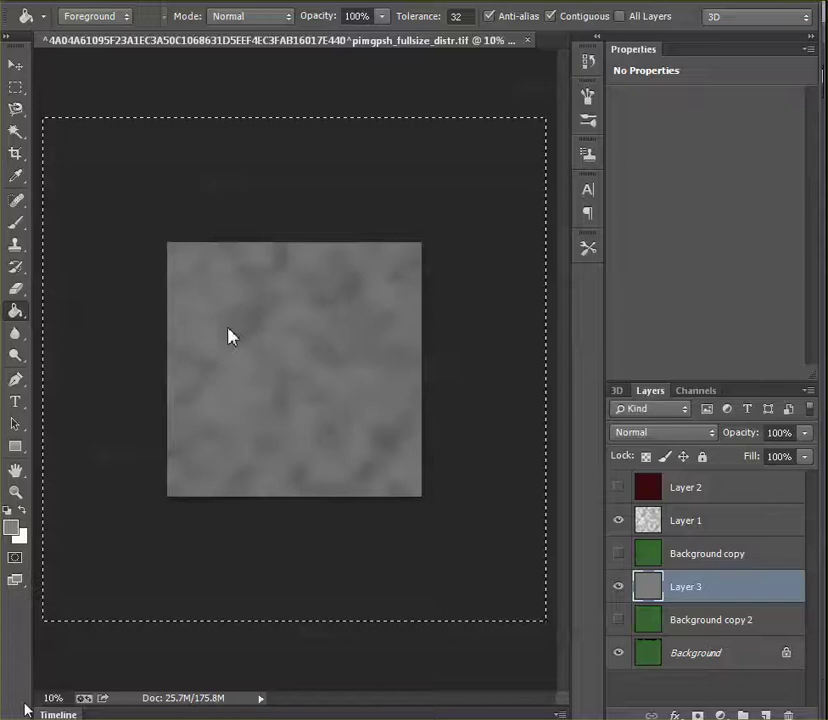
Hide Layer 1 and render Clouds on the grey-filled layer
click(618, 520)
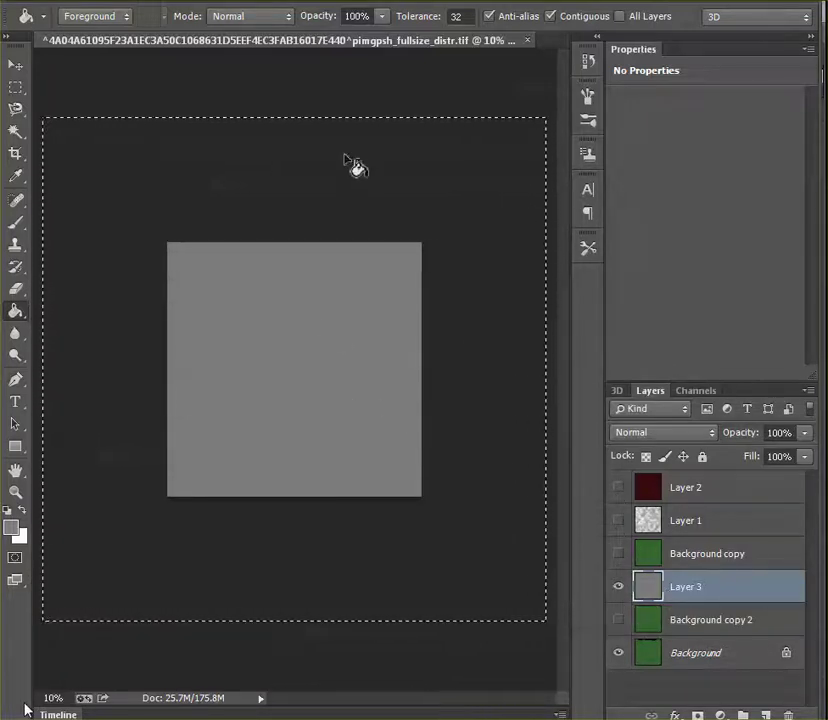
key(alt+t)
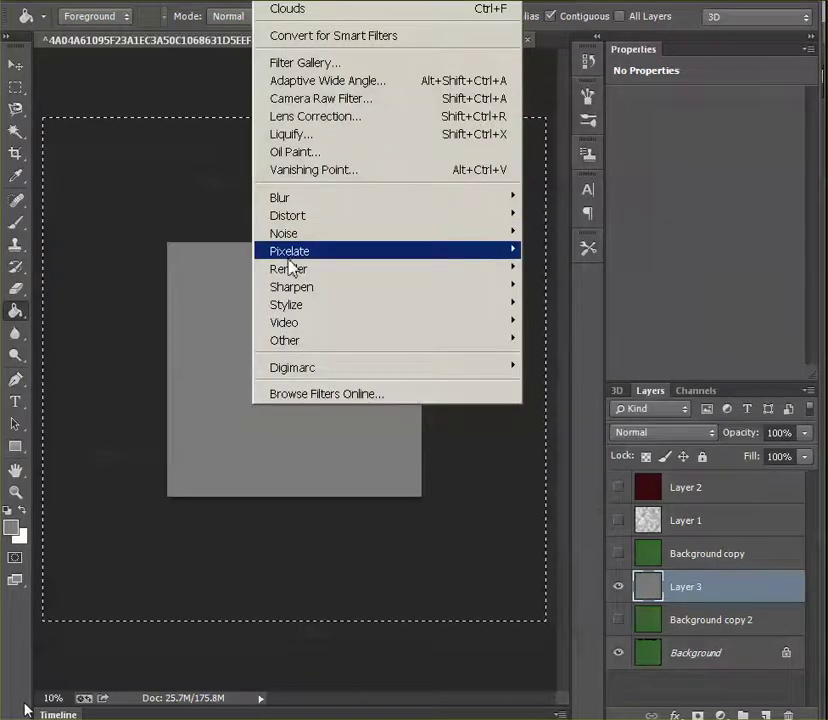
mouse_move(290, 270)
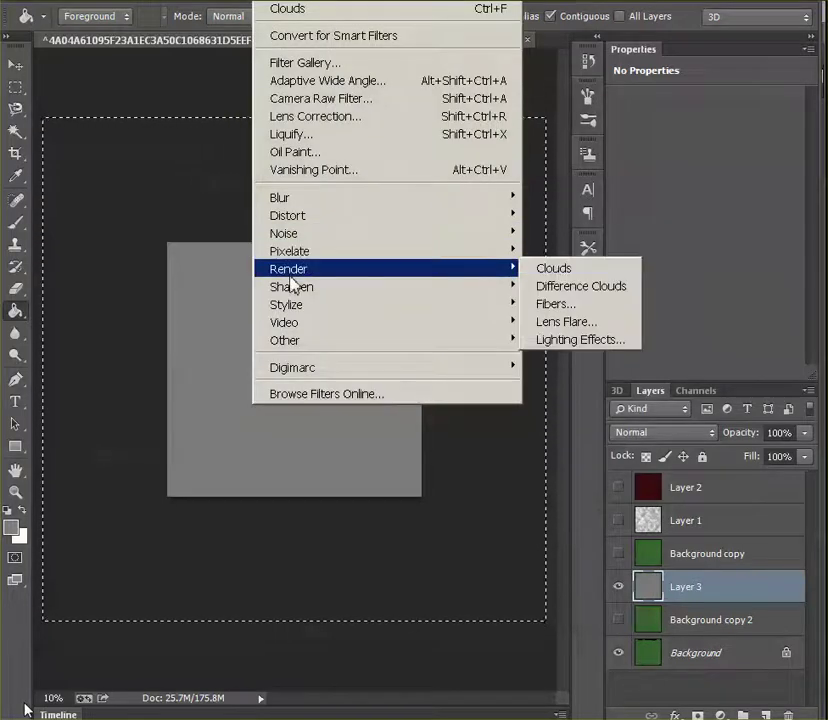
click(552, 268)
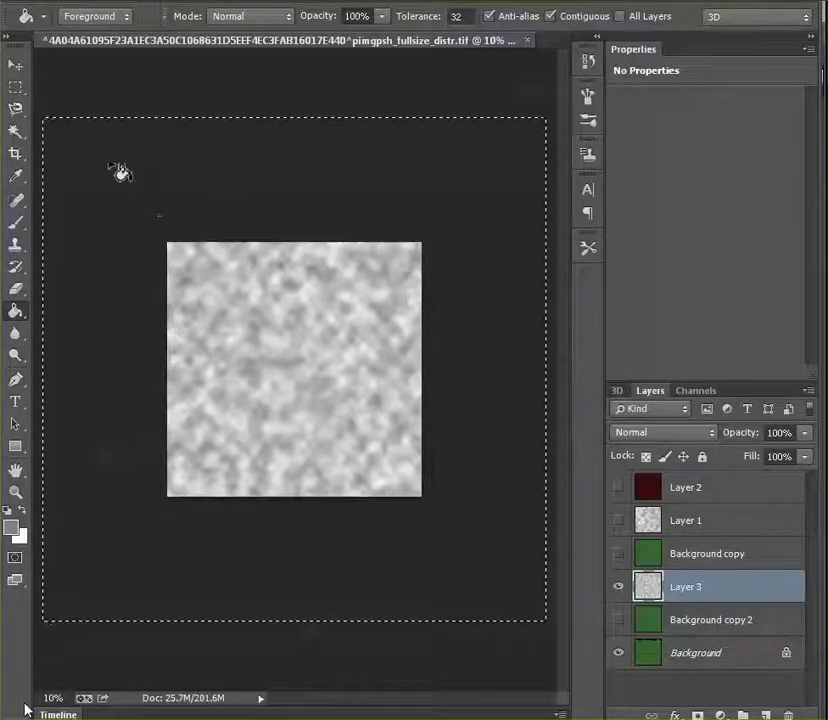
Clear the oversized selection around the canvas using the Rectangular Marquee tool
click(15, 87)
click(160, 245)
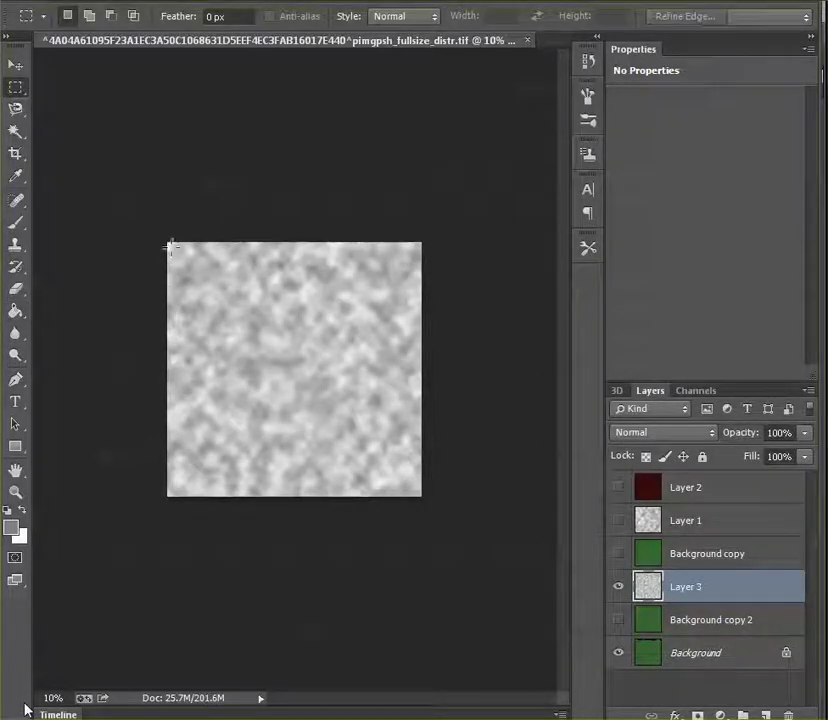